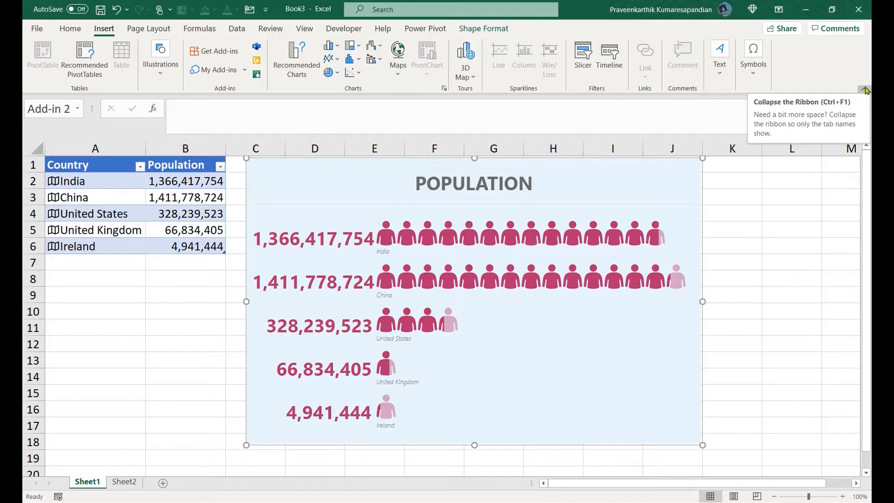
click(342, 194)
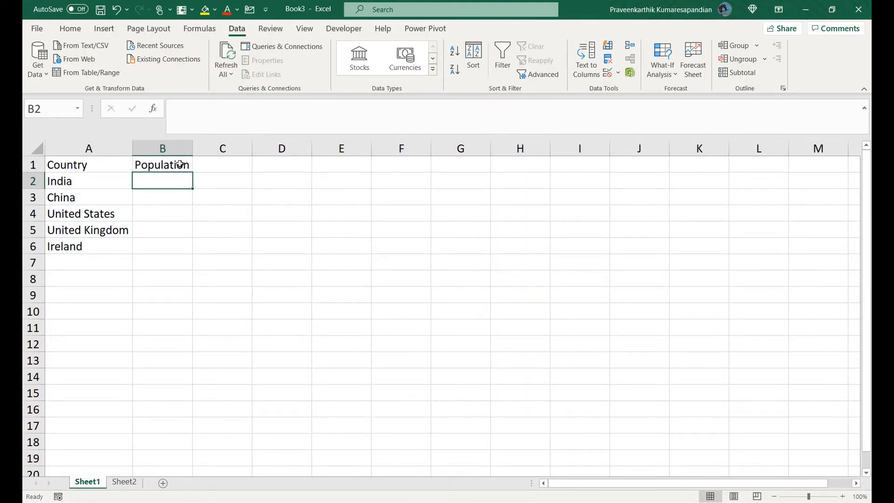
click(122, 175)
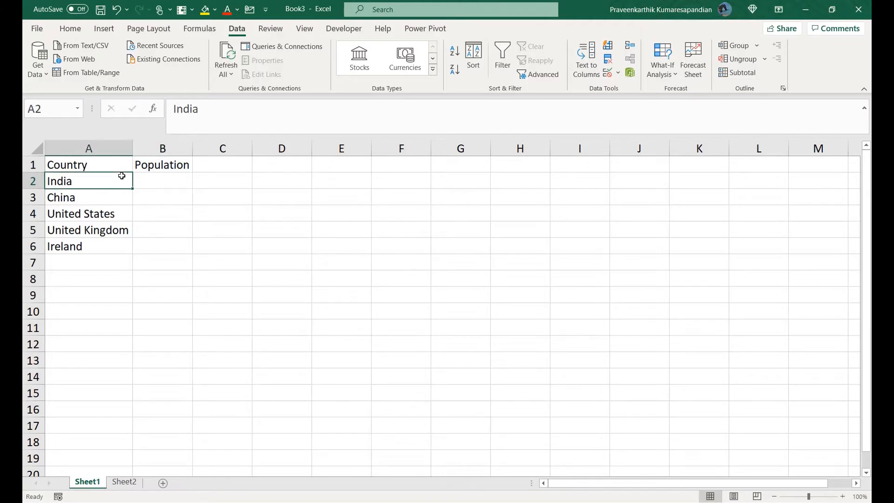
click(165, 180)
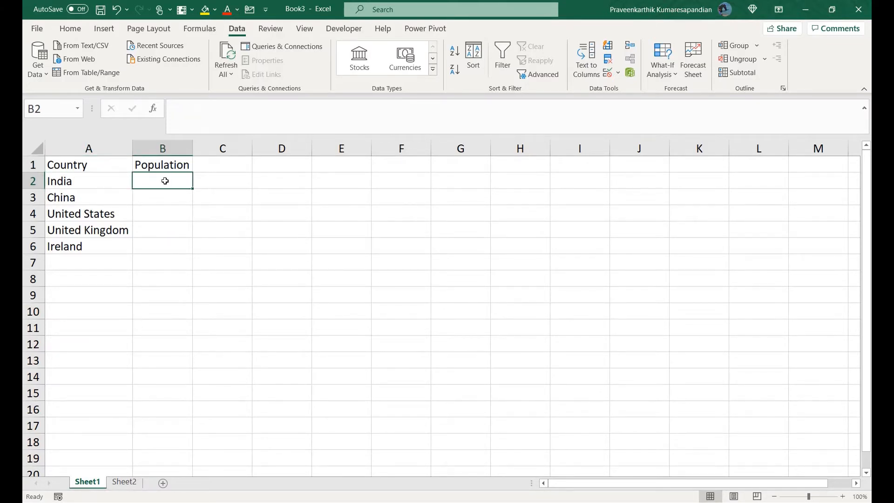
click(74, 249)
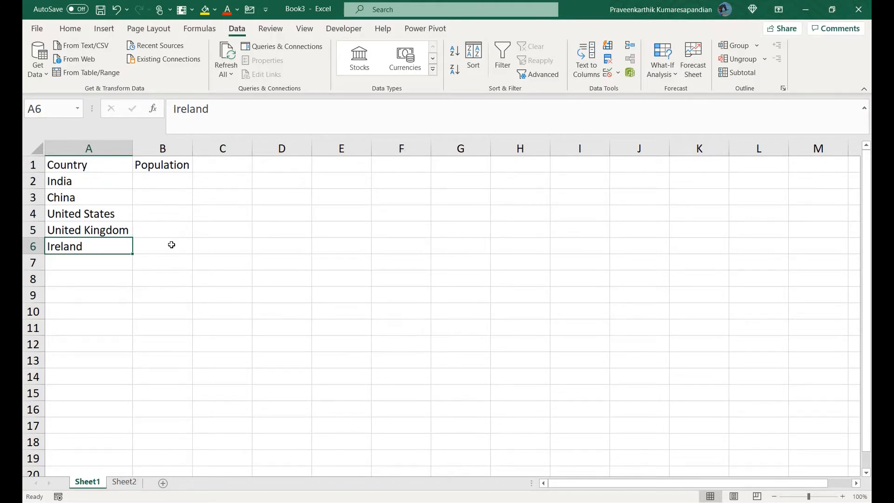
- Convert the range A1:B6 into a table with headers
drag(171, 244, 74, 151)
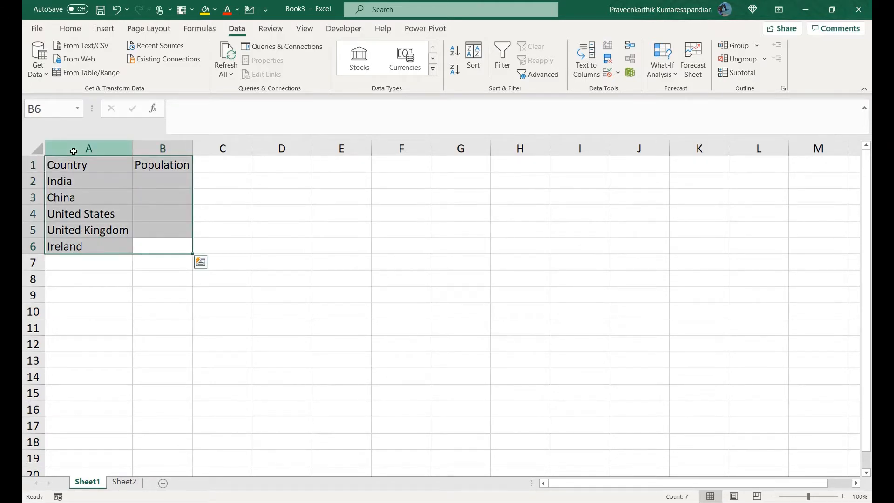
key(ctrl+t)
key(Tab)
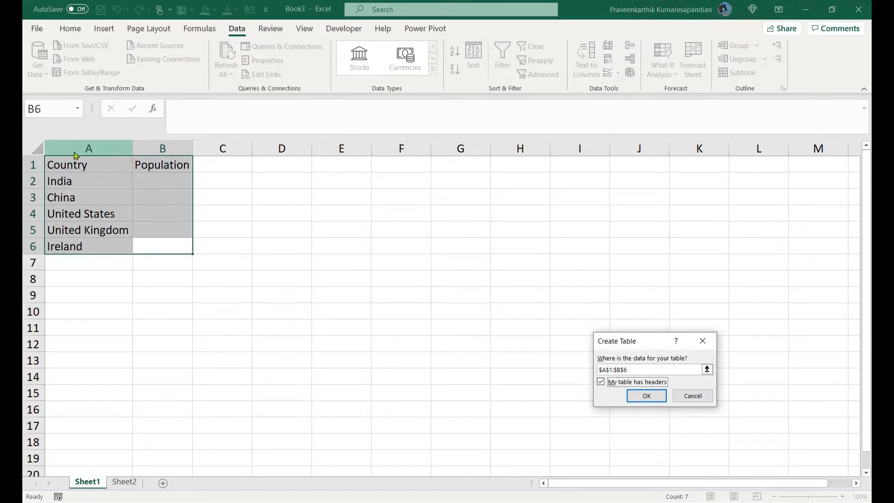
key(Return)
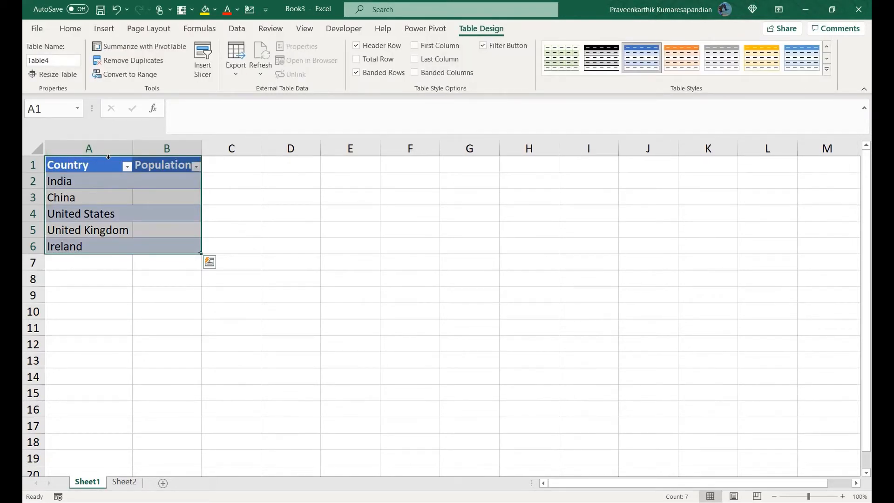
- Convert the country names in A2:A6 to the Geography data type and autofit column A
click(108, 157)
click(108, 158)
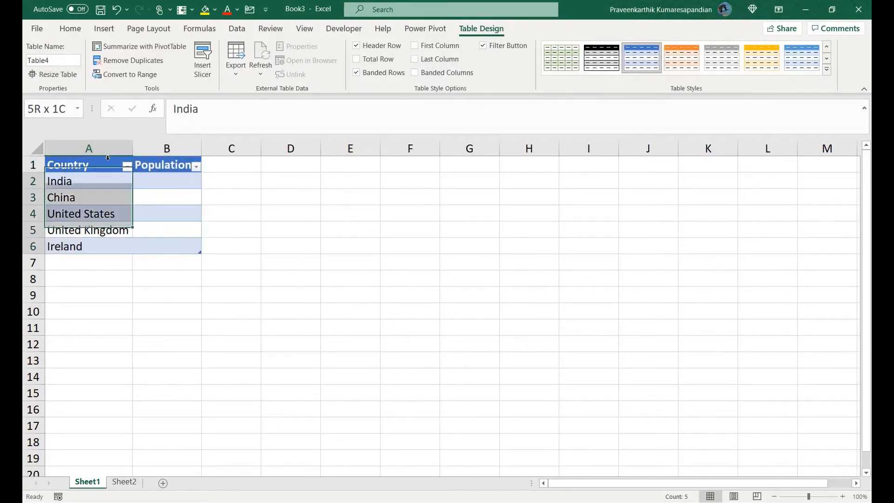
click(231, 30)
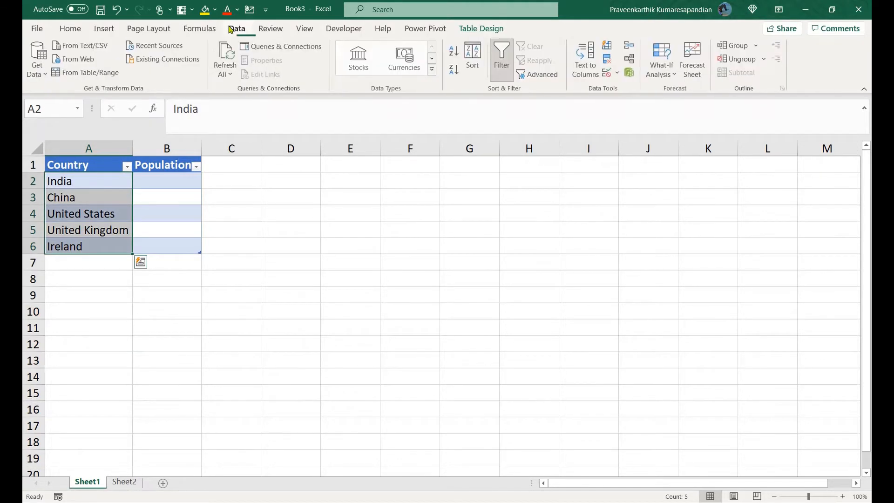
click(433, 69)
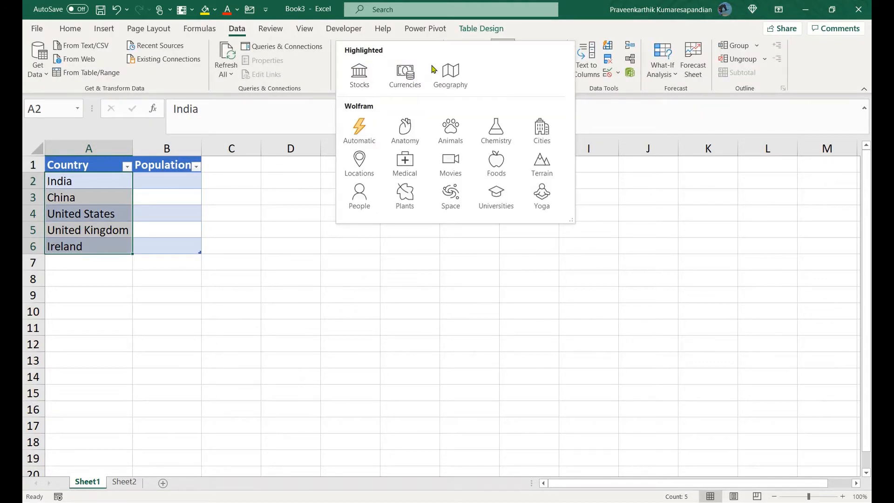
click(436, 88)
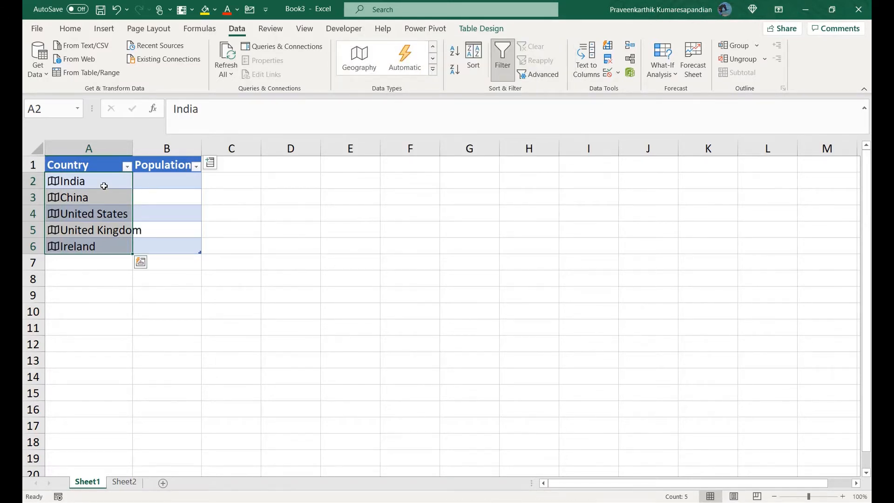
click(127, 182)
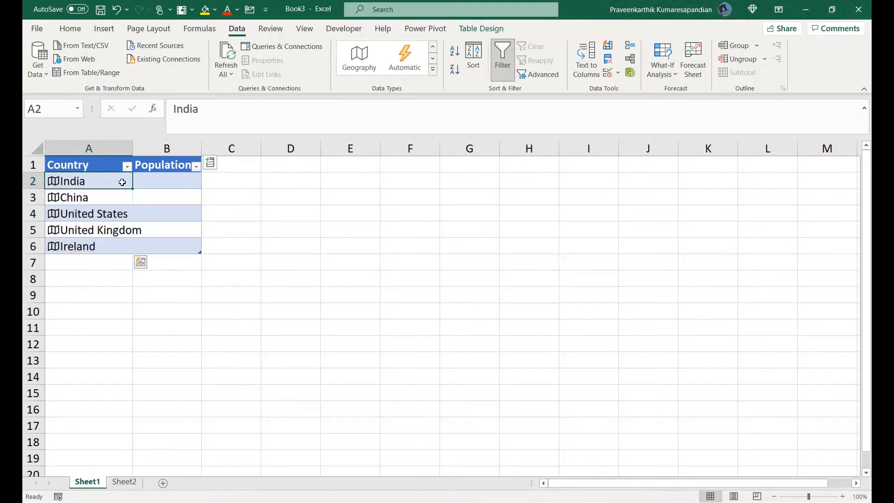
double_click(133, 148)
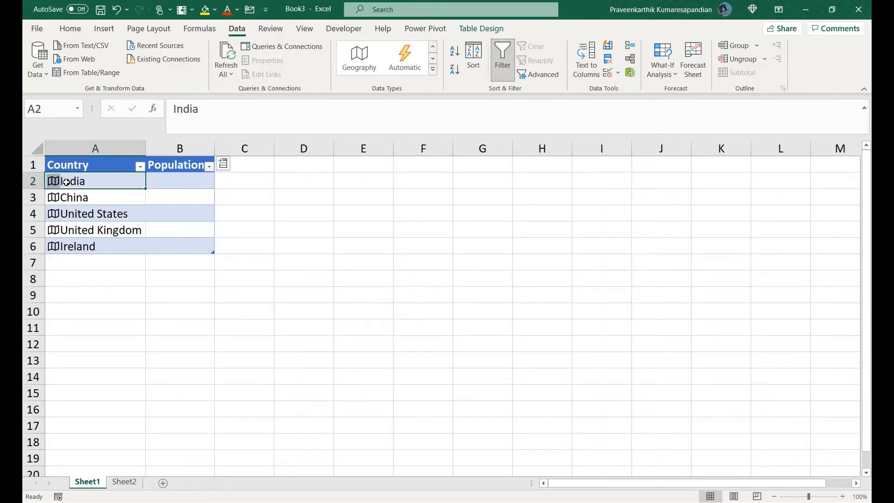
click(197, 186)
text(=)
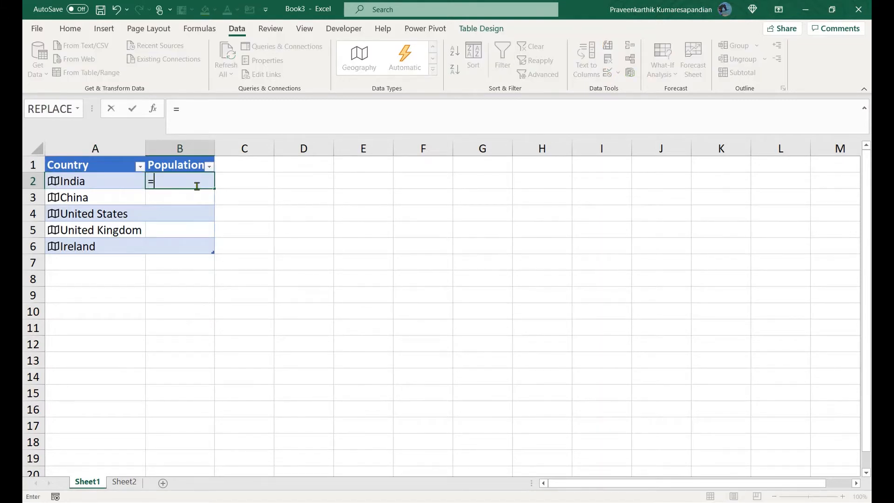
click(111, 181)
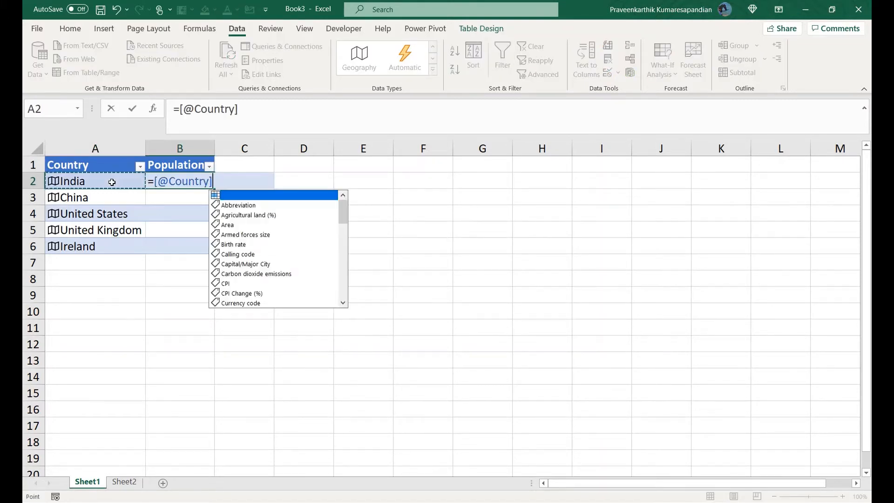
text(.Pop)
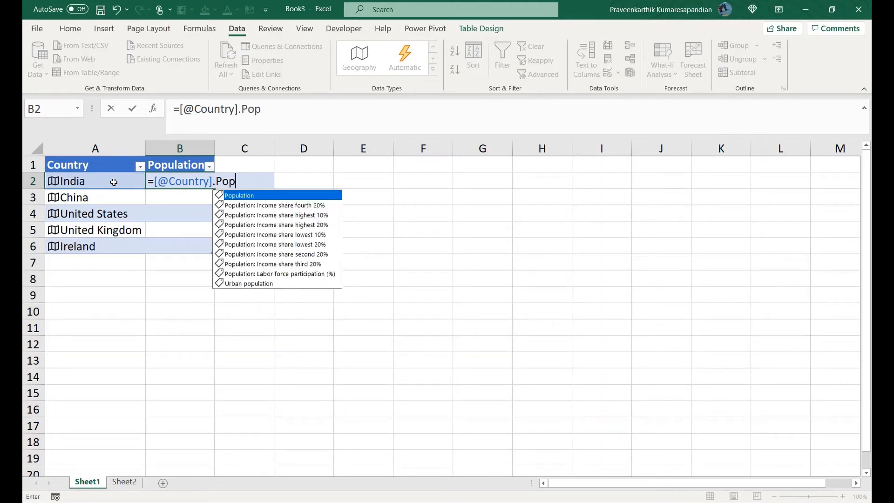
double_click(233, 195)
key(Return)
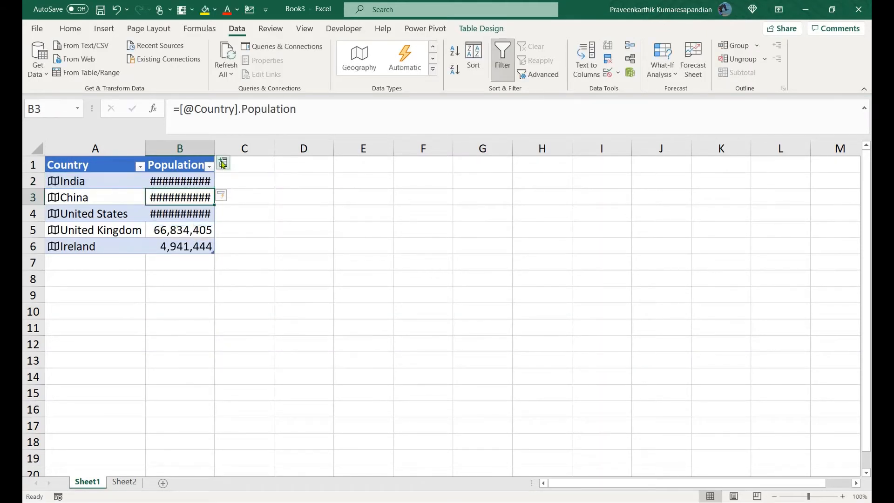
double_click(213, 142)
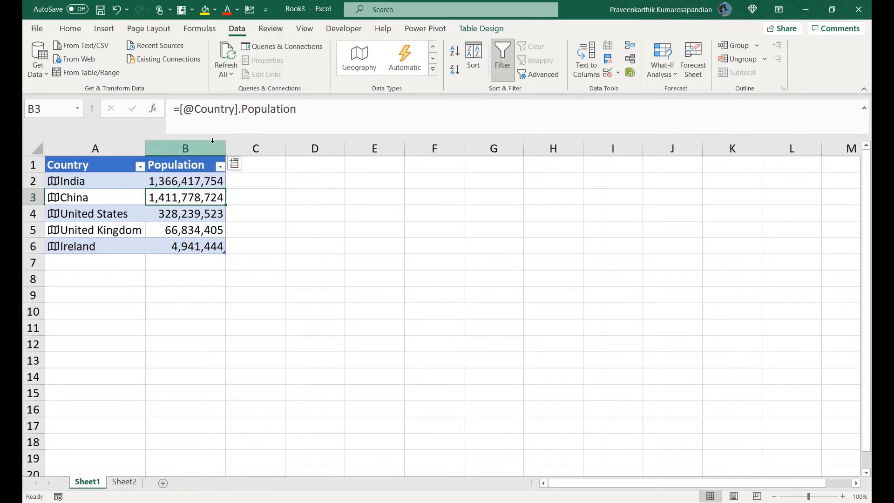
click(201, 186)
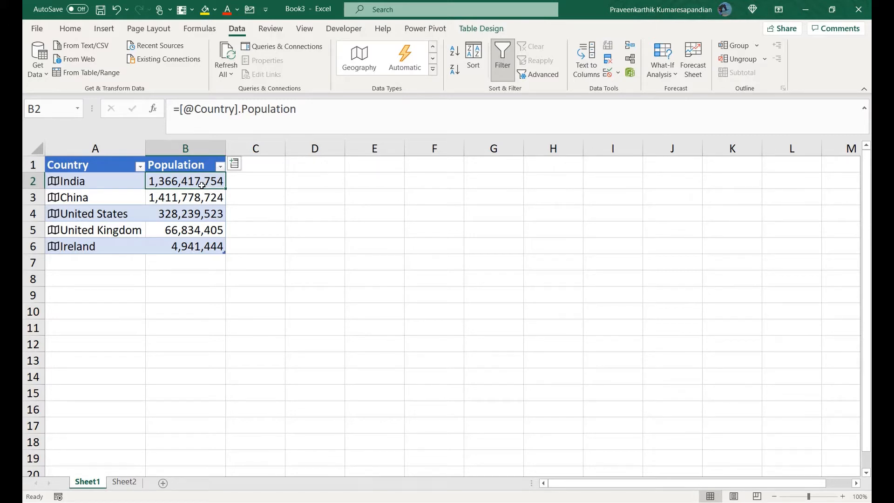
click(216, 247)
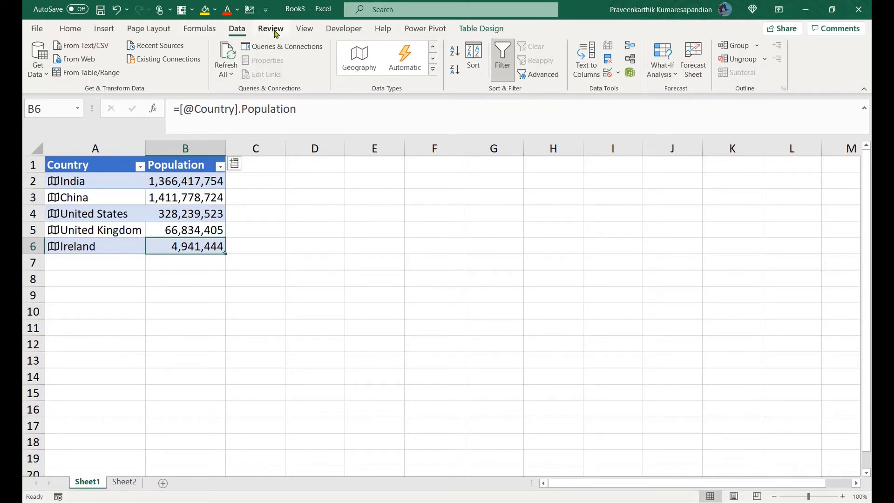
- Insert a People Graph beside the table and enlarge it to reach column J and row 18
click(106, 29)
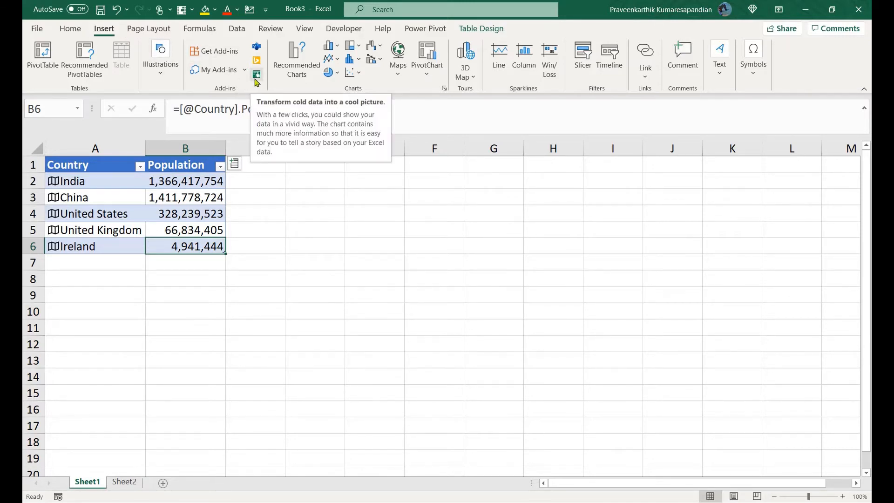
click(256, 80)
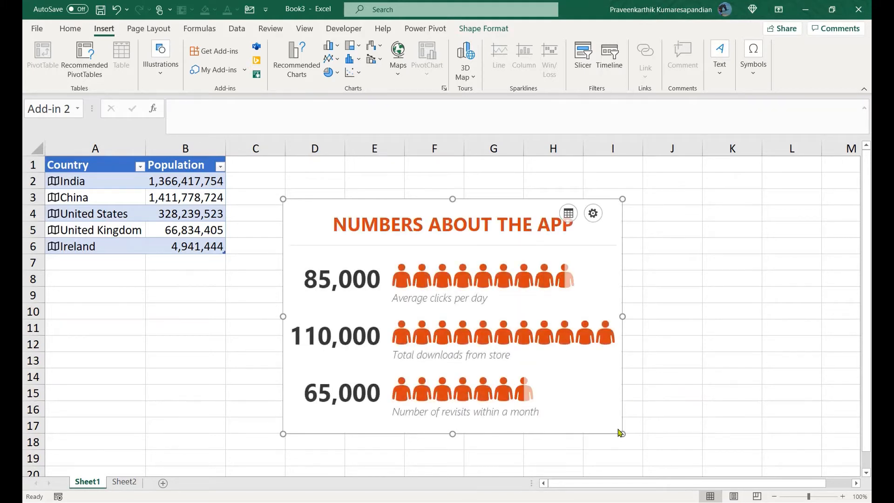
drag(623, 432, 687, 443)
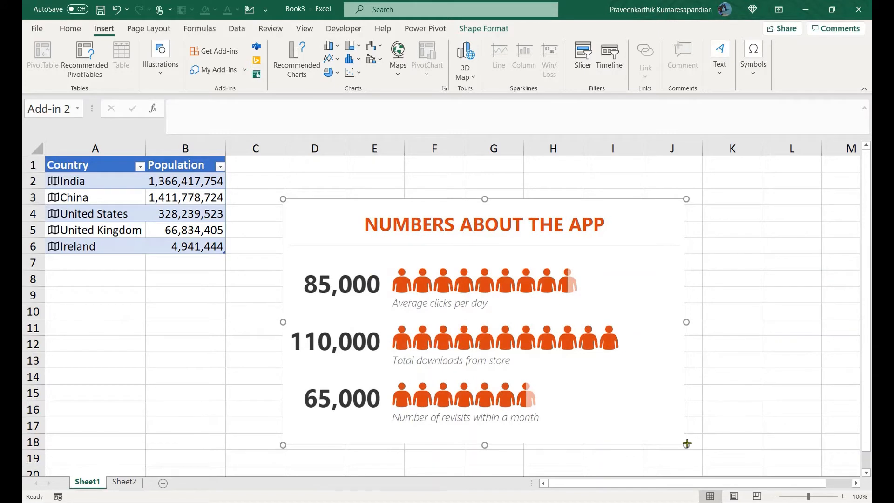
- Change the people graph's title to POPULATION
mouse_move(600, 220)
mouse_move(612, 264)
click(629, 214)
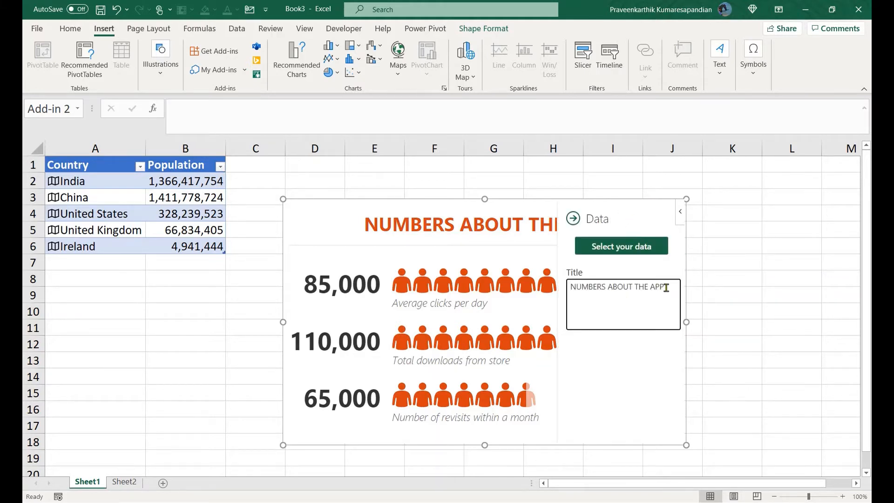
drag(666, 288, 521, 261)
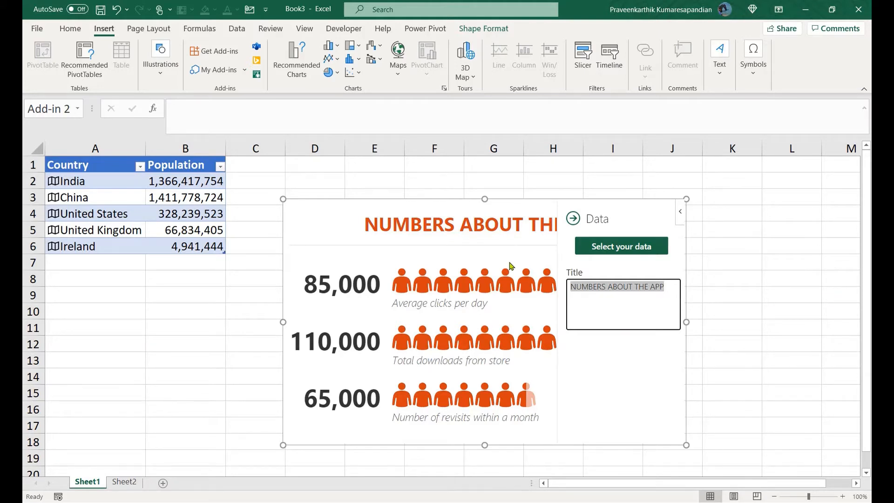
text(POPULA)
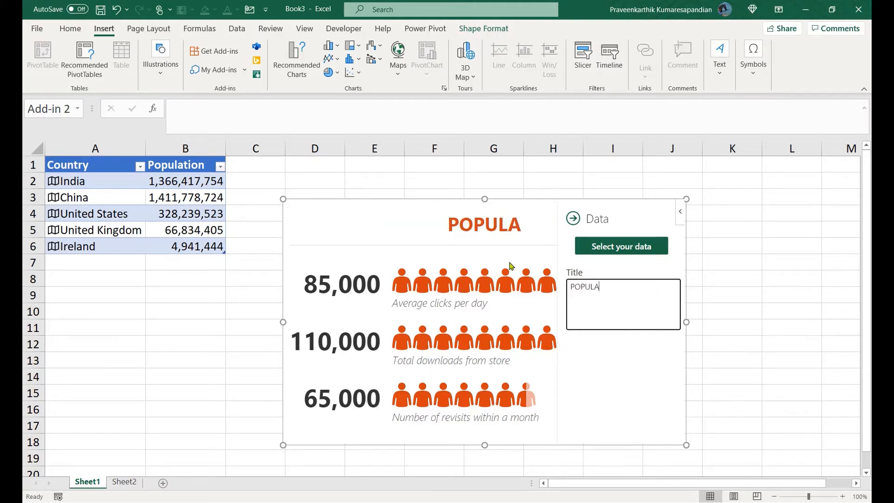
text(TION)
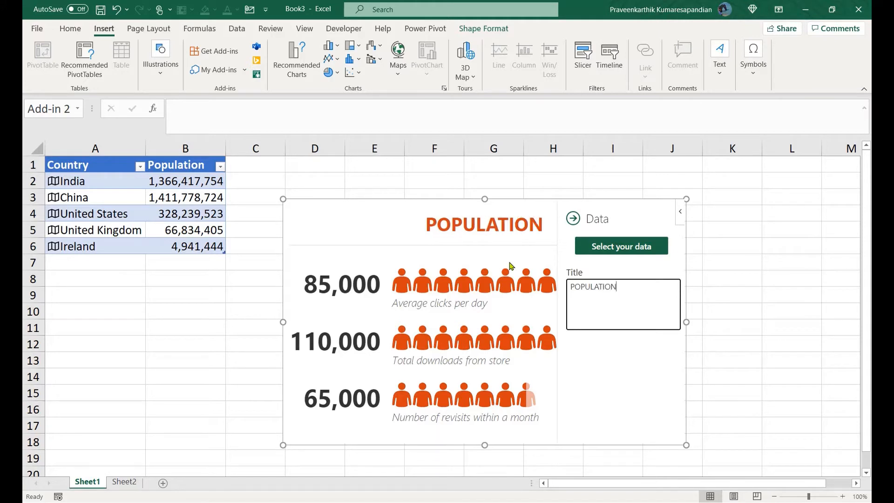
- Plot the table range A1:B6 in the people graph and enlarge the graph to span C1 to J18
click(661, 250)
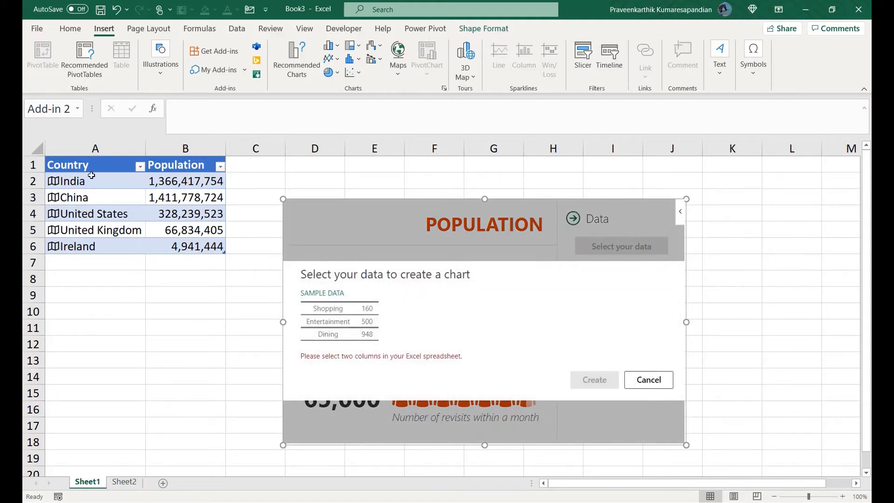
drag(90, 166, 179, 246)
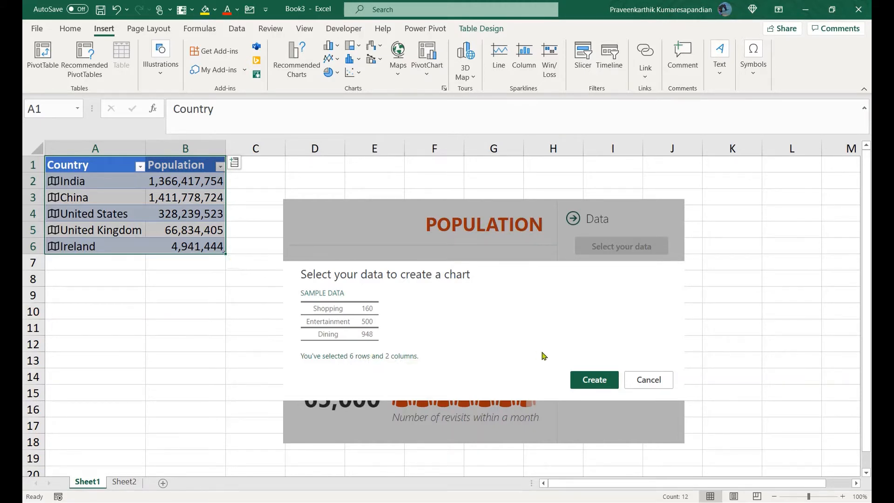
click(590, 379)
click(589, 379)
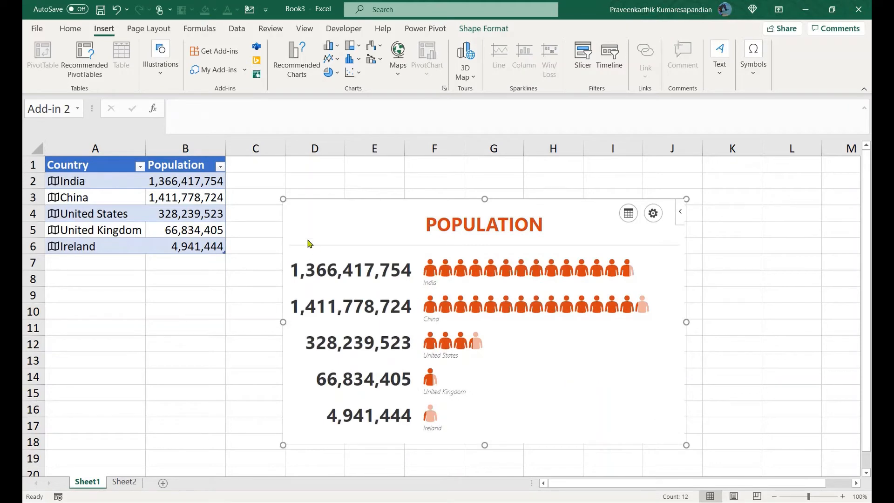
drag(284, 199, 246, 170)
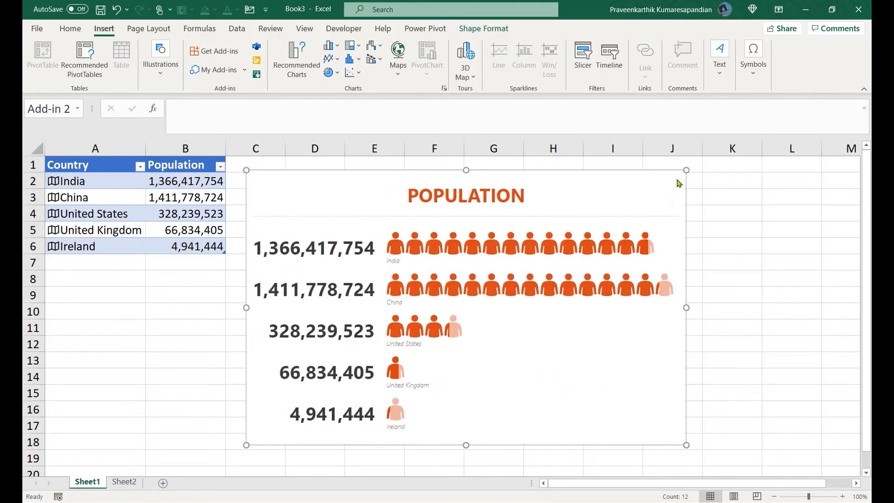
drag(687, 173, 701, 158)
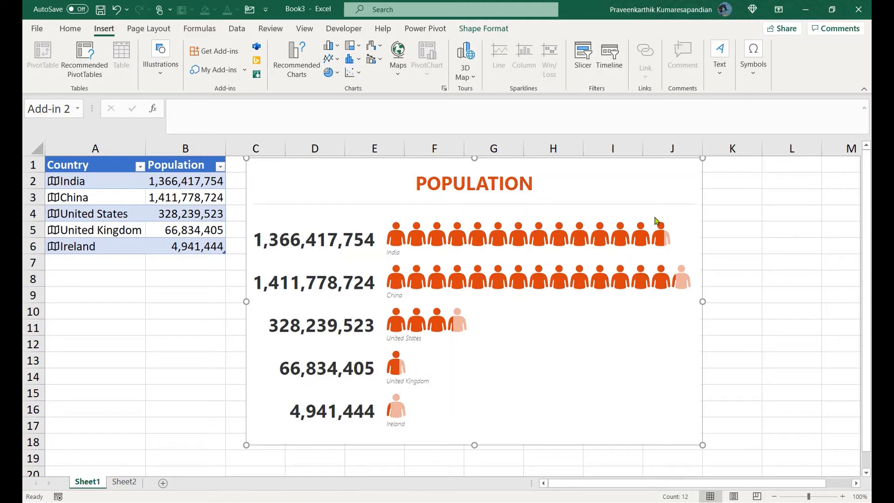
- Switch the people graph to the second type, with callout labels and black figures on a yellow background
mouse_move(656, 222)
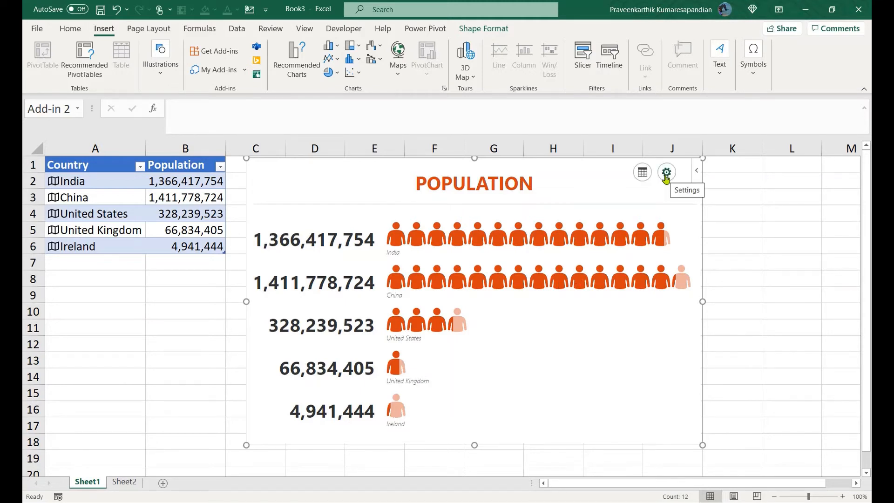
click(666, 173)
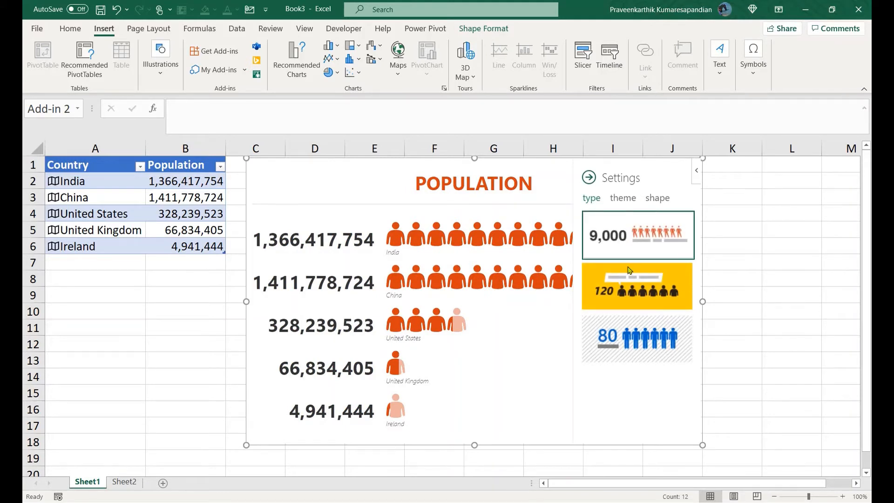
click(628, 285)
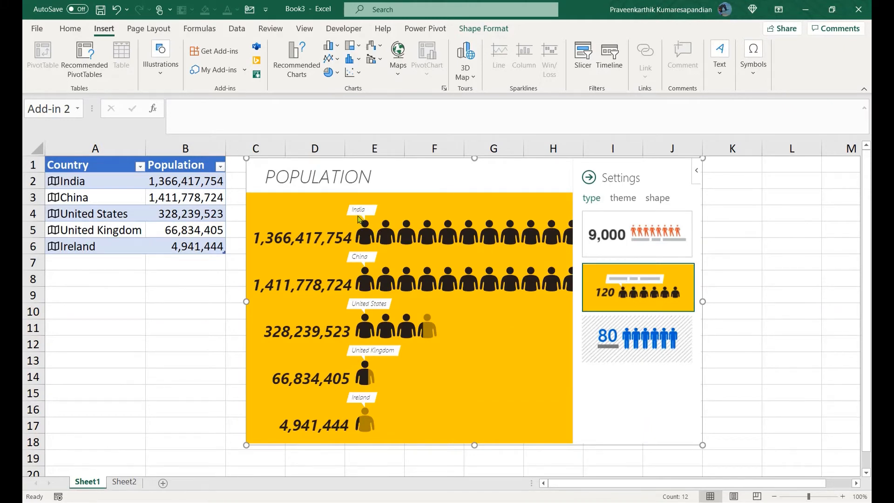
- Switch the population graph to the first type and, after trying other themes, apply Theme 3 with magenta figures on light blue
click(628, 344)
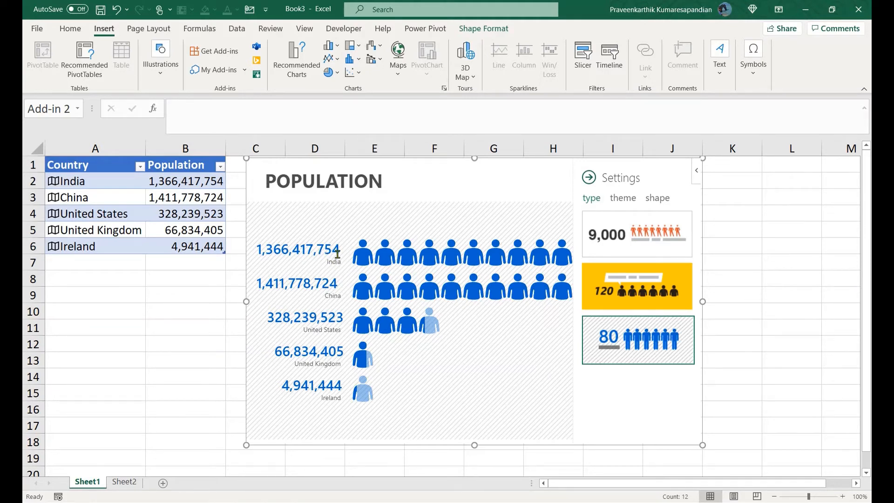
click(638, 242)
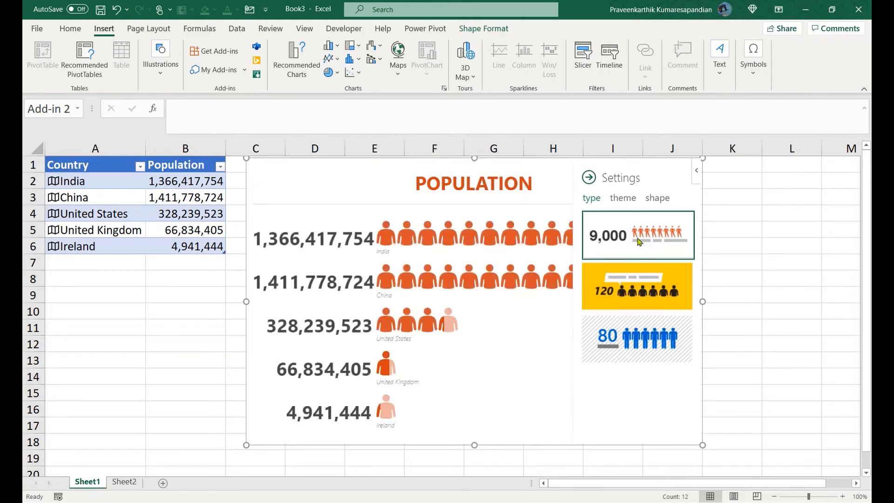
click(624, 204)
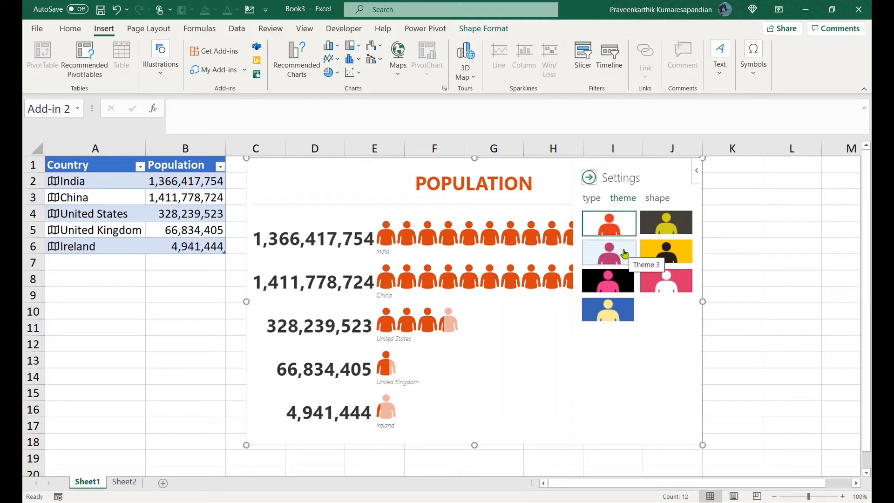
click(645, 277)
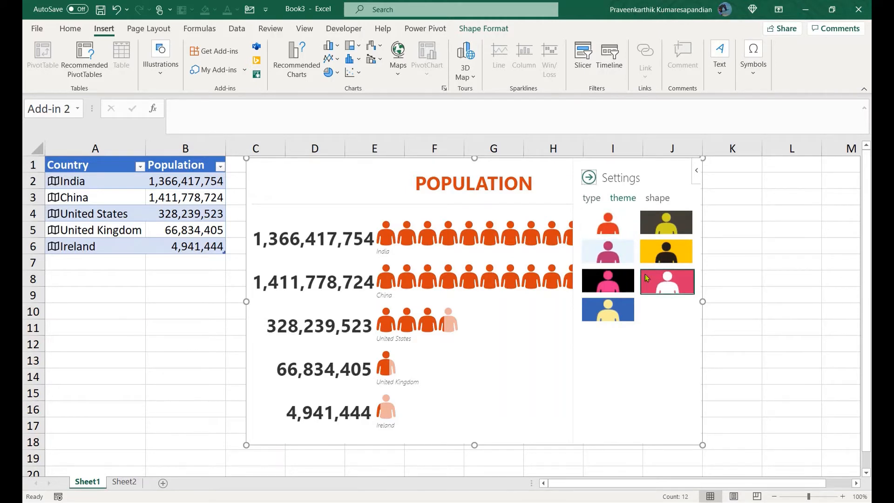
click(622, 278)
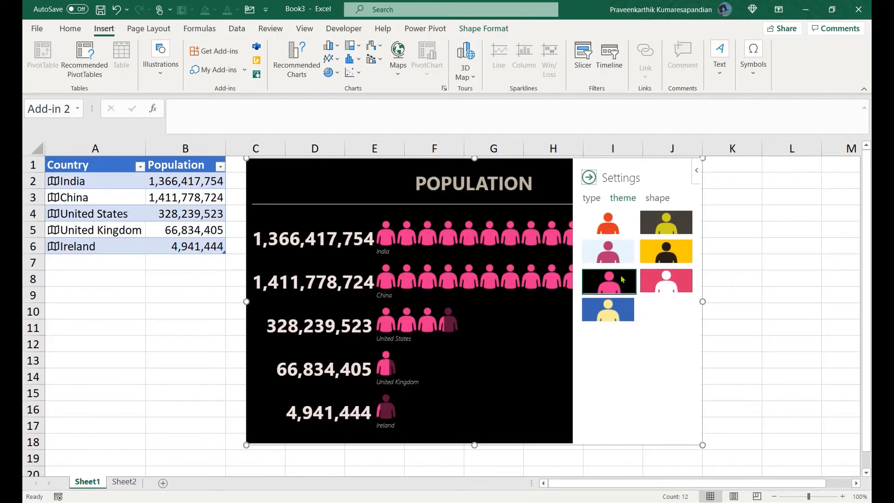
click(618, 303)
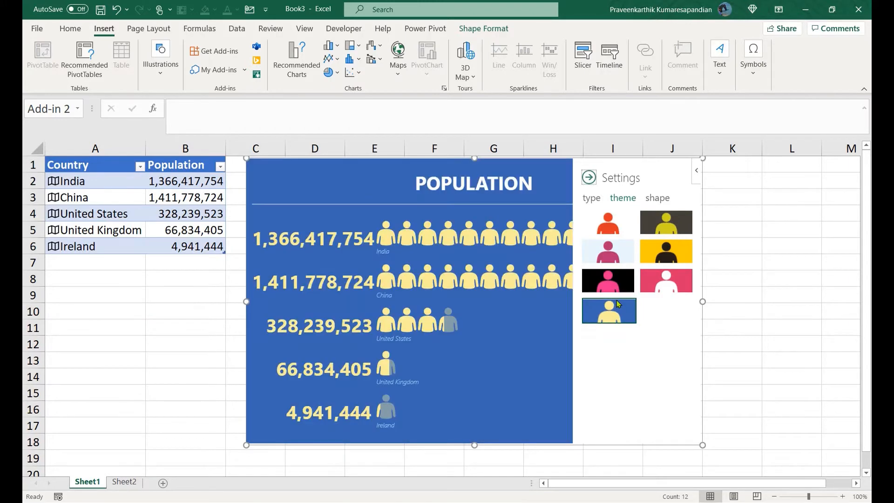
click(632, 260)
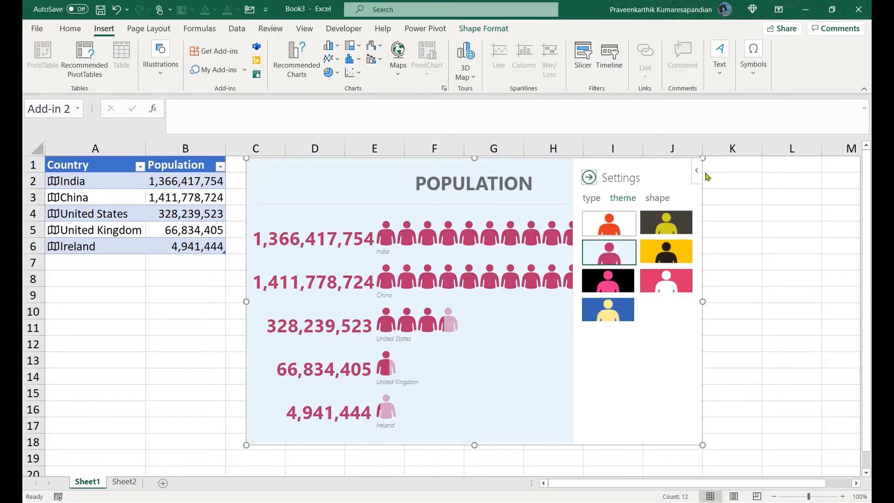
click(587, 178)
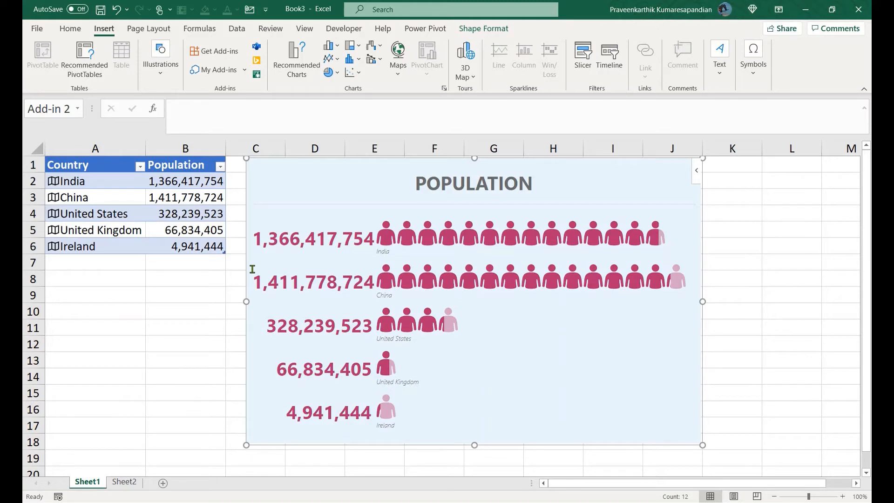
- Insert a People Graph beside the profit table on Sheet2 and enlarge it to span about D2 to J17
click(128, 484)
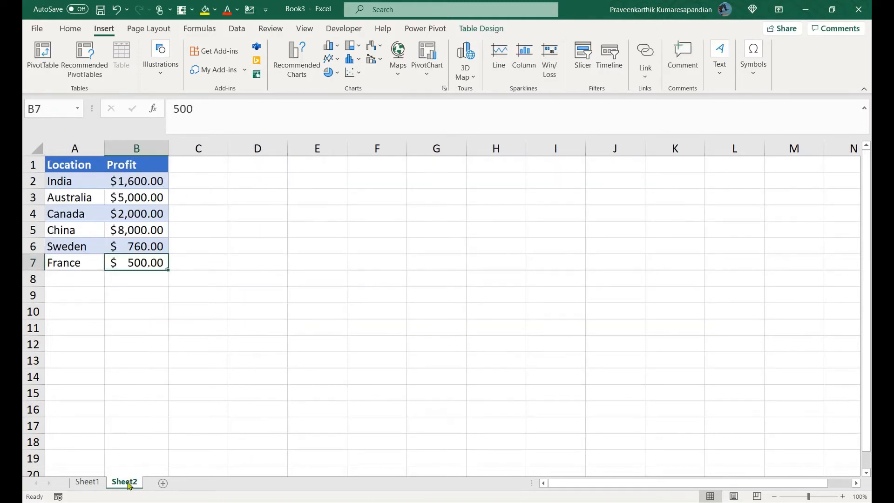
click(71, 181)
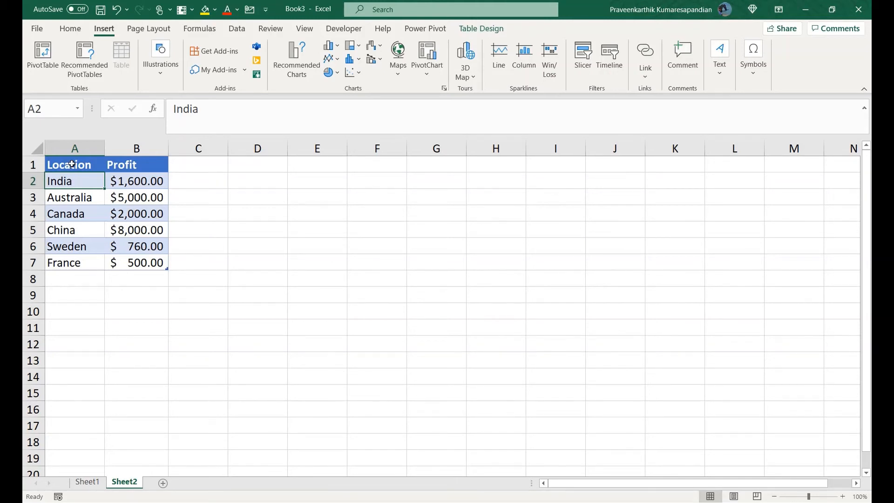
drag(72, 164, 159, 260)
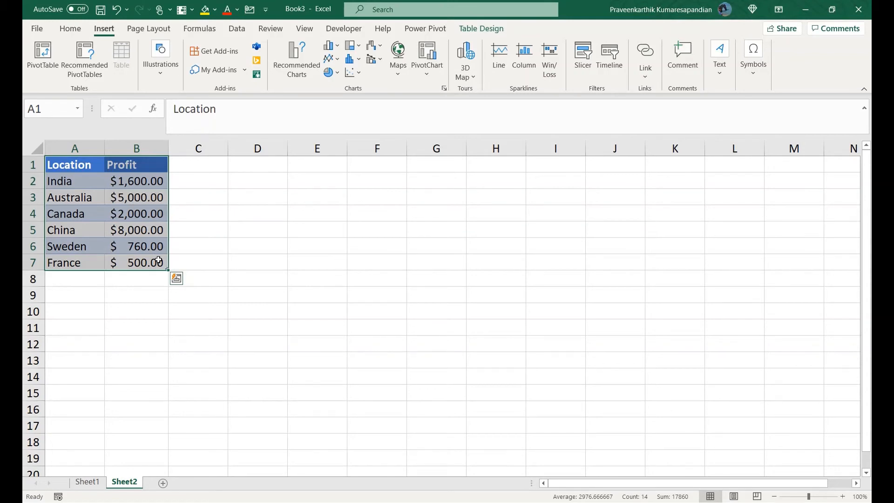
click(243, 229)
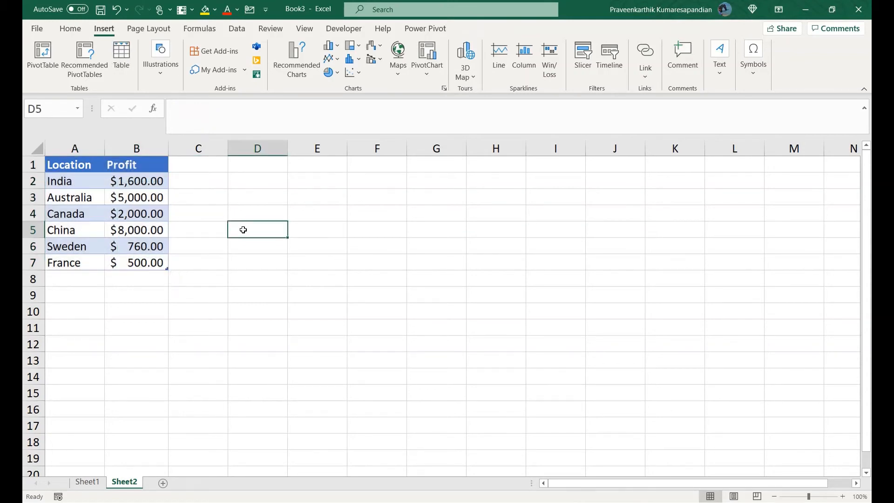
click(243, 181)
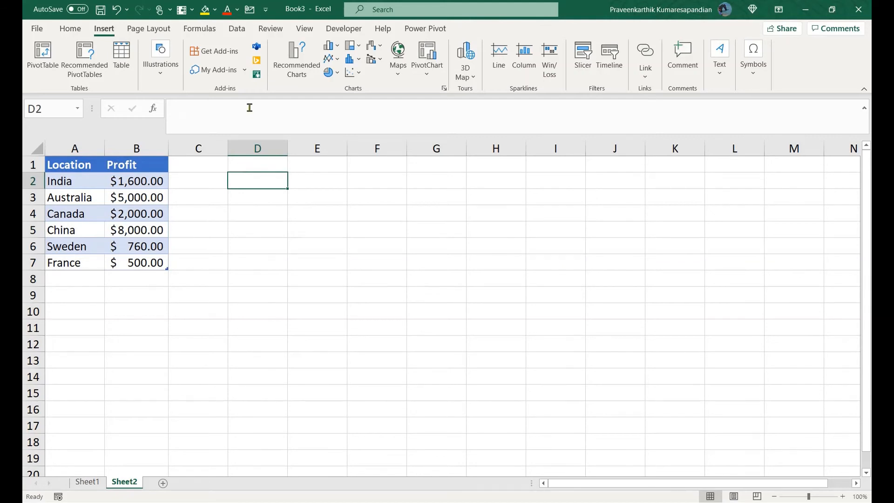
click(256, 75)
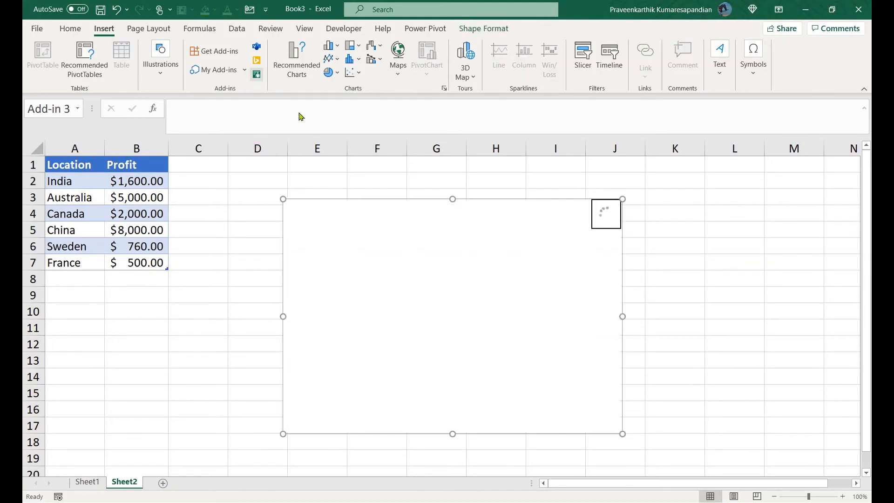
drag(284, 200, 224, 172)
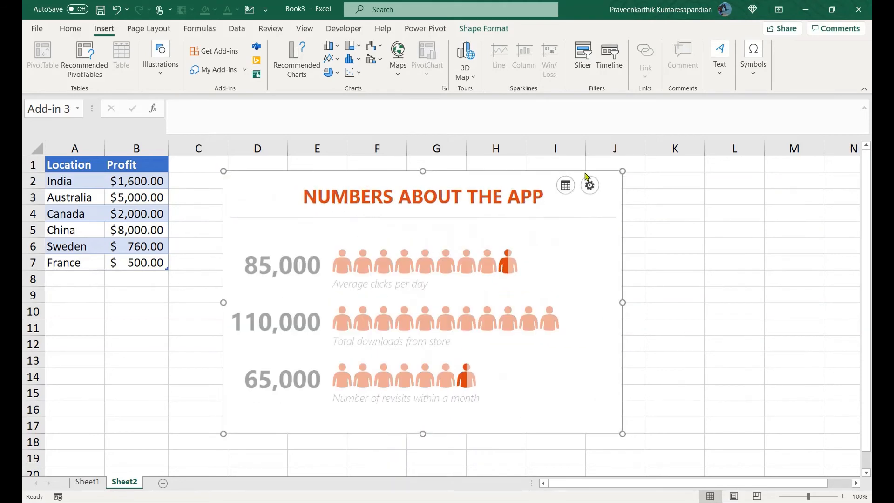
- Title the new people graph PROFIT and plot the table range A1:B7 in it
click(441, 209)
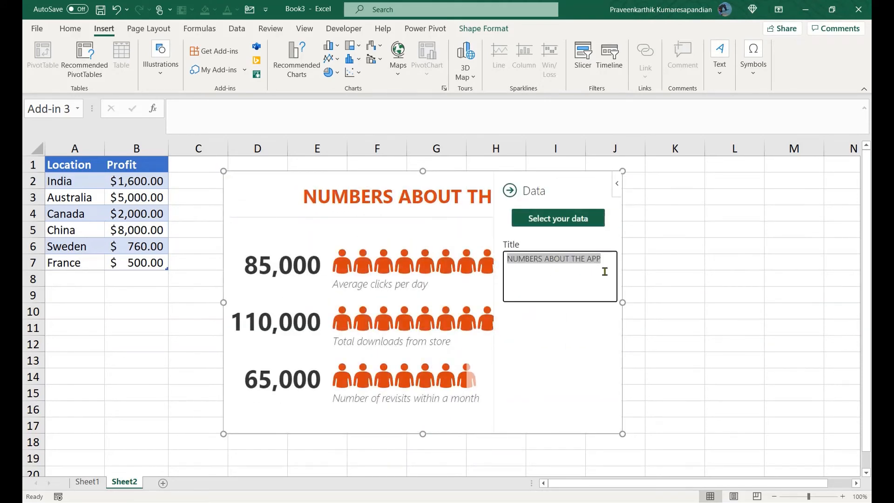
text(PROFIT)
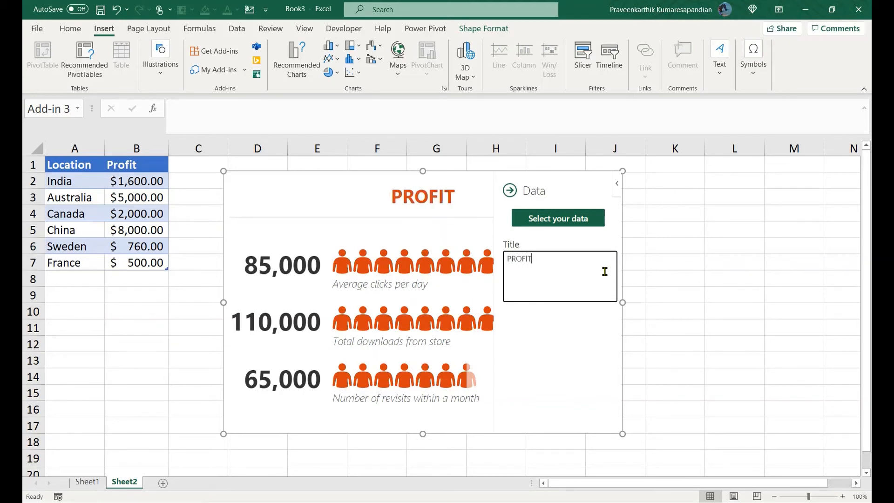
click(562, 219)
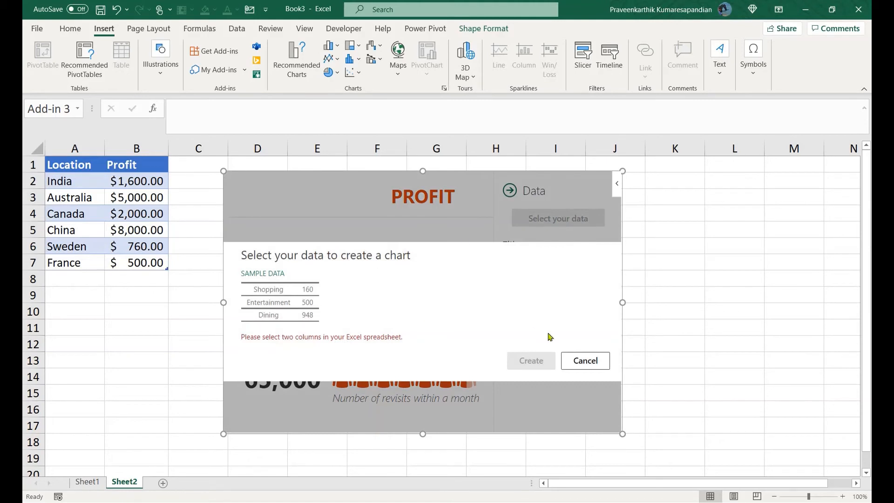
drag(66, 164, 142, 262)
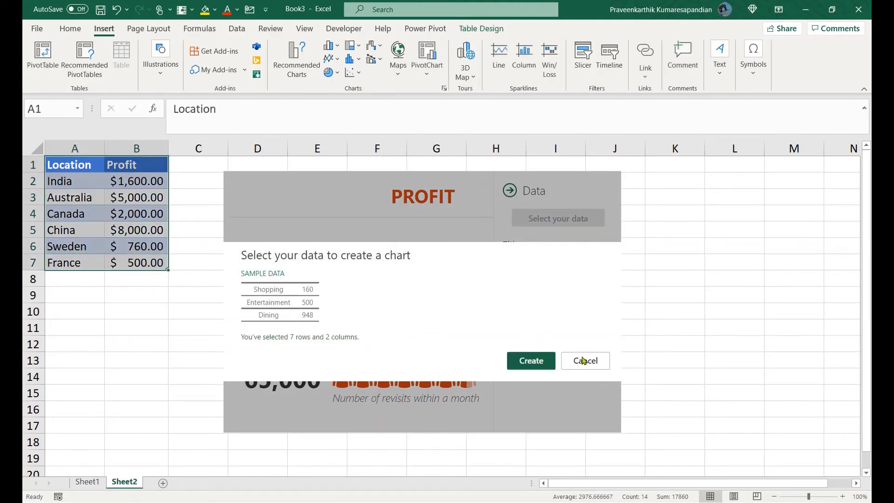
click(517, 361)
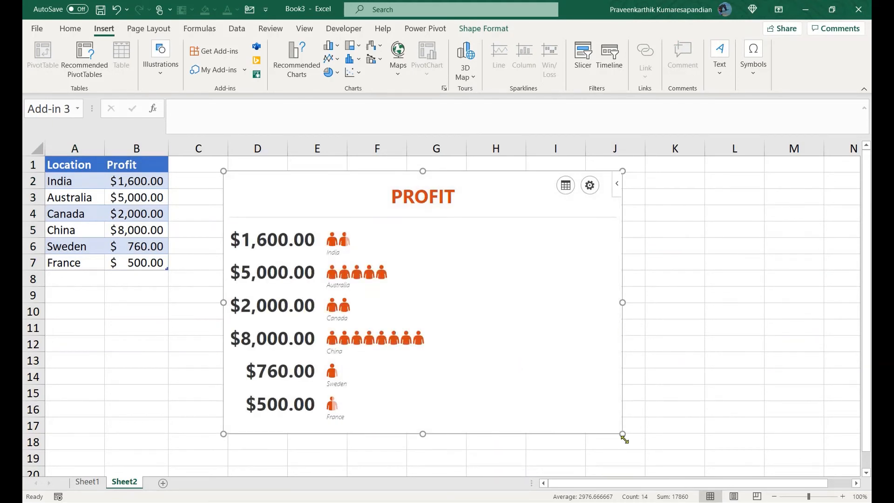
- Enlarge the profit graph to reach column K and row 19, and change its figures to the money bag shape
drag(622, 433, 679, 458)
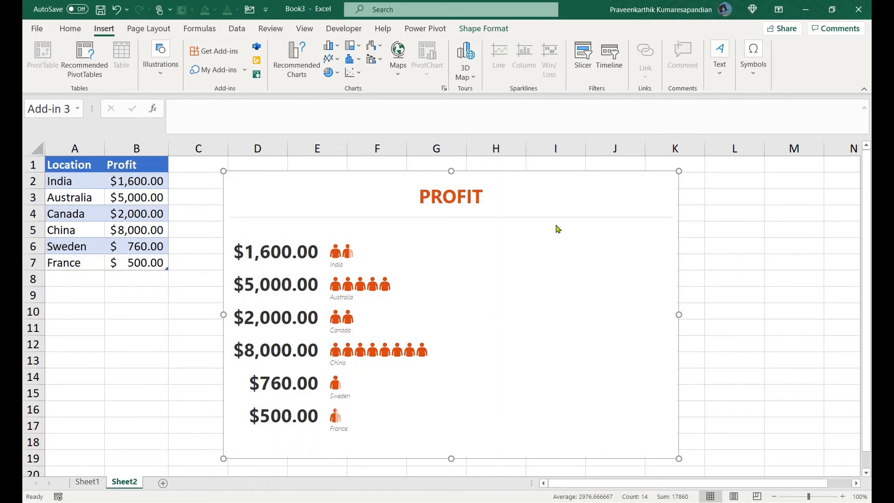
mouse_move(556, 229)
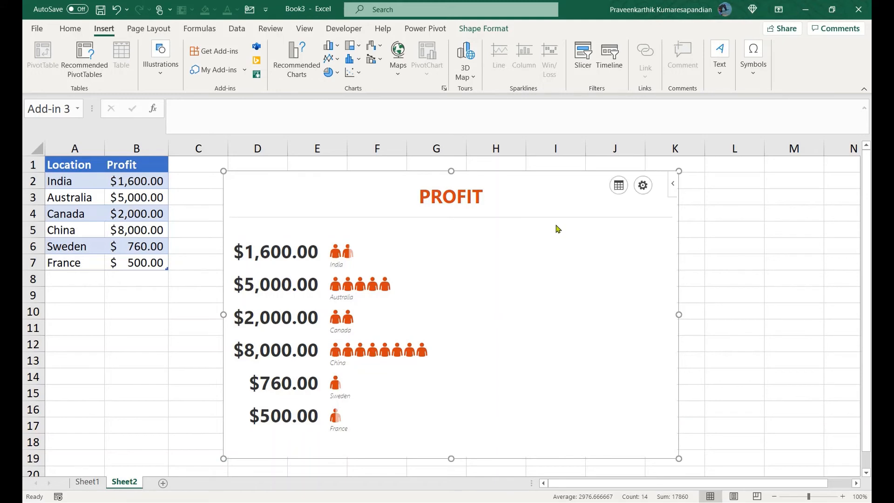
click(643, 187)
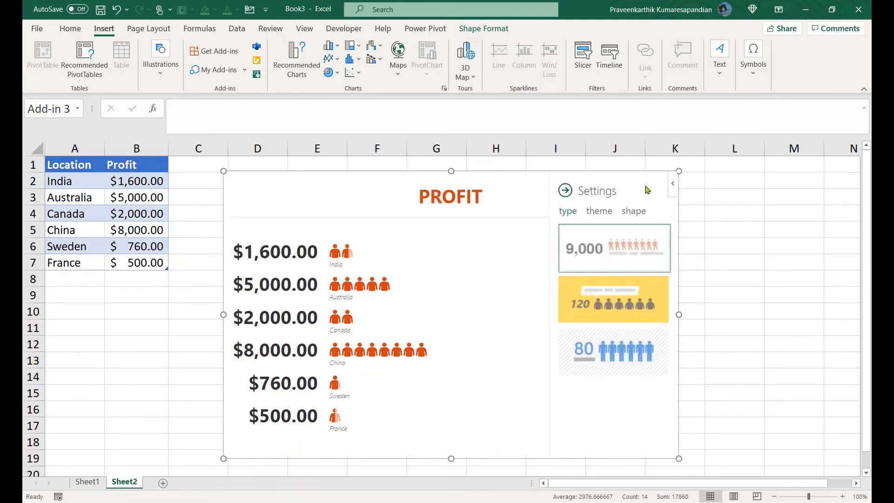
click(634, 217)
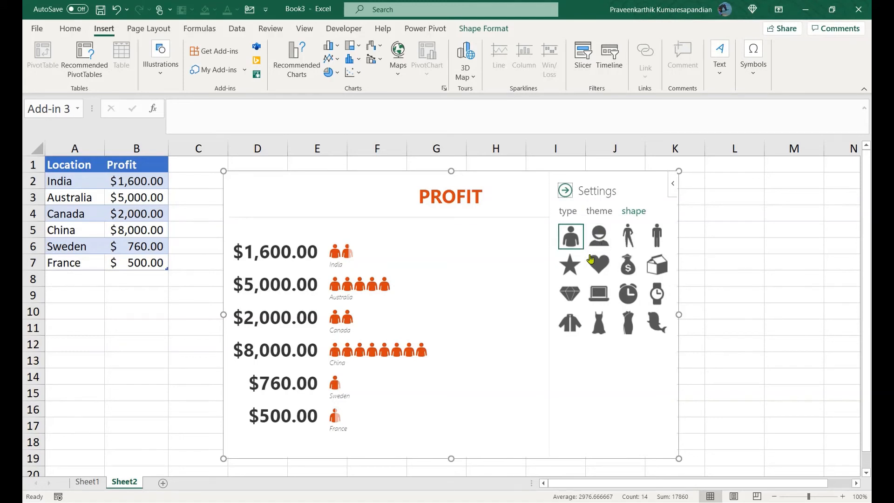
click(628, 265)
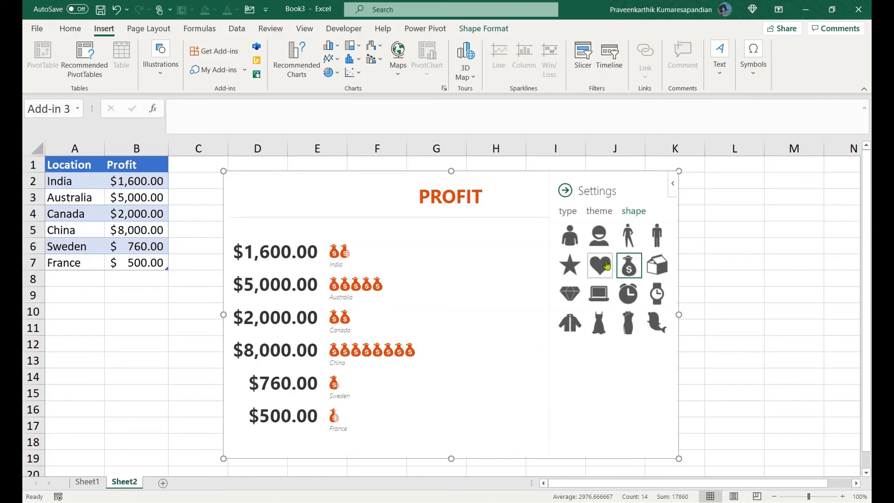
click(570, 298)
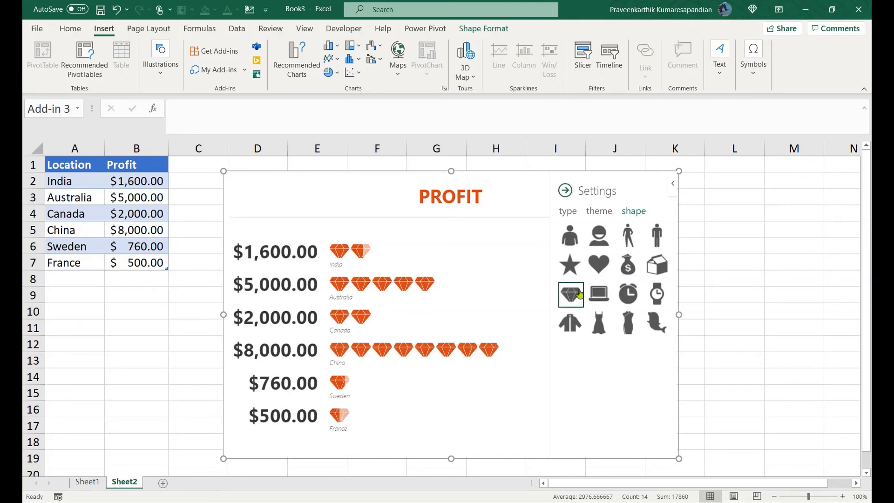
click(627, 269)
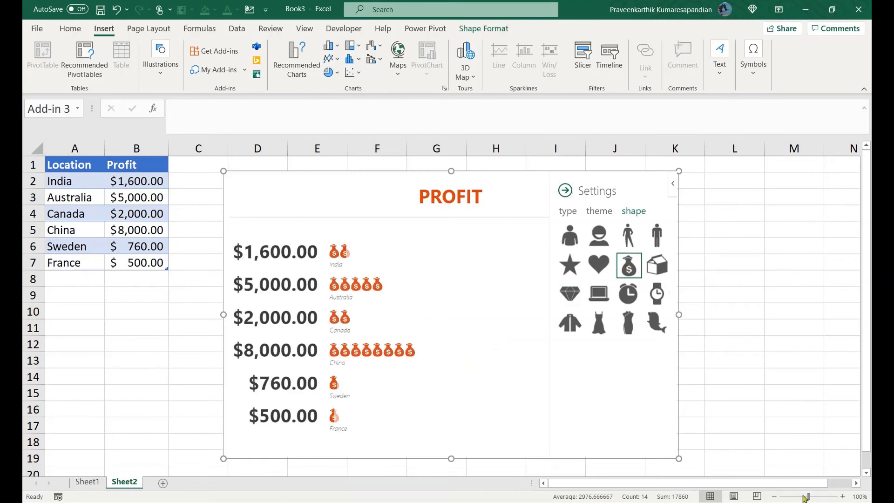
- Switch the profit graph to the third type, with blue figures on a hatched background, and close its settings
click(841, 497)
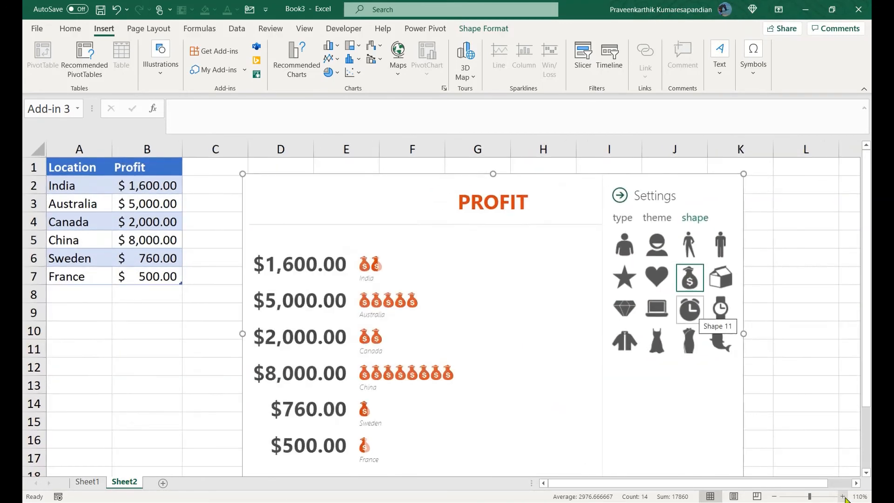
mouse_move(866, 152)
mouse_down()
mouse_move(865, 178)
mouse_move(866, 168)
mouse_up()
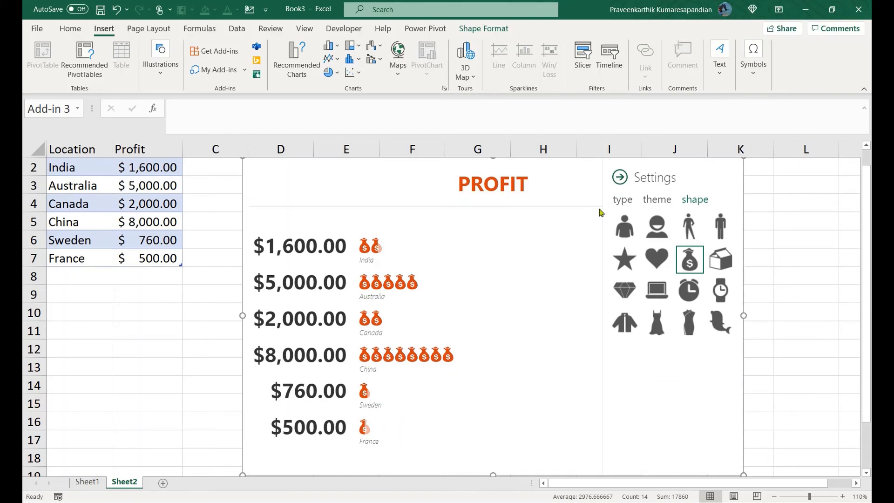
click(641, 201)
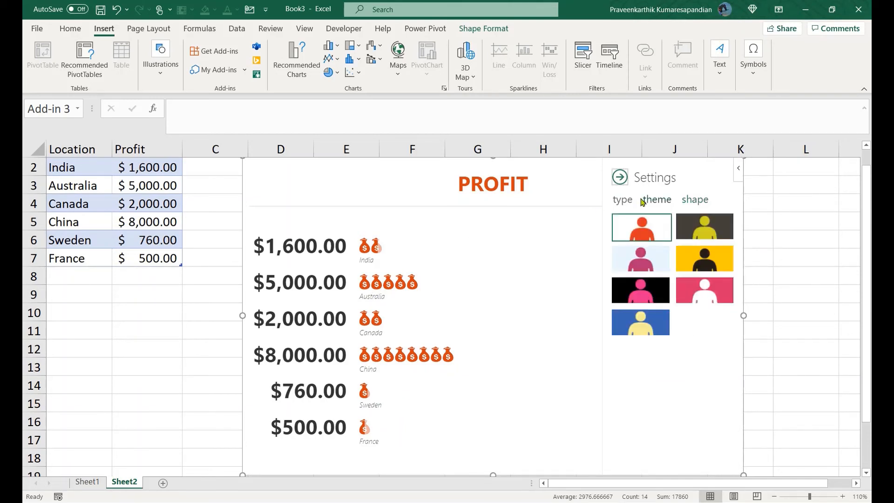
click(623, 201)
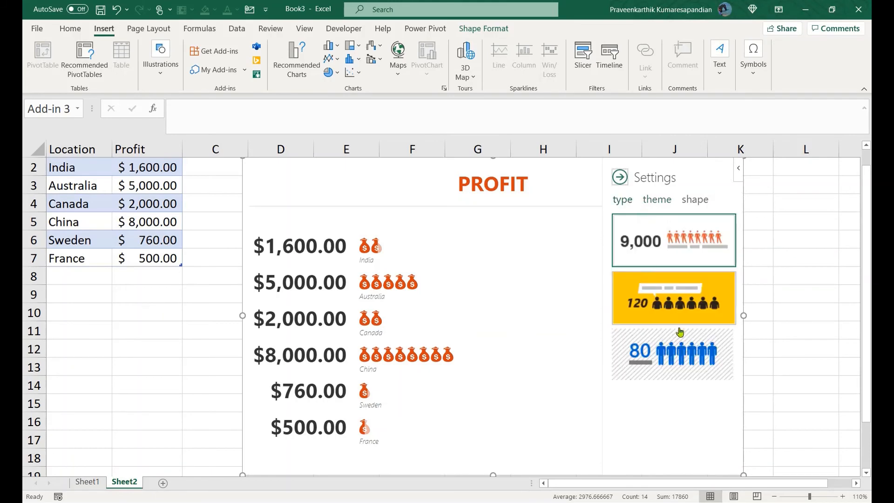
click(678, 356)
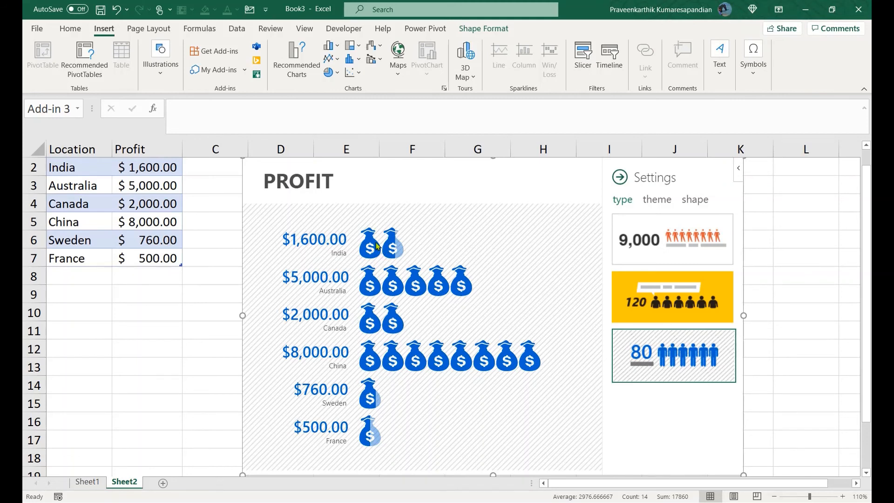
double_click(334, 255)
click(619, 177)
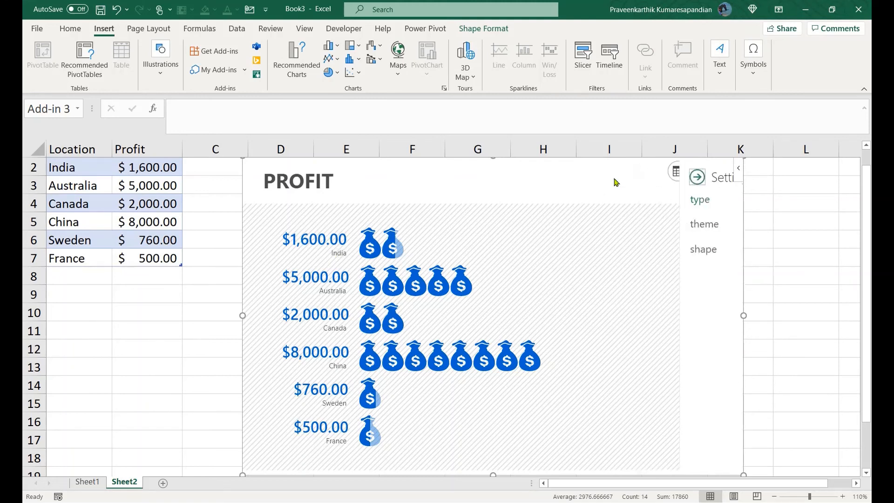
- View the add-in options available for the profit graph and return to the population graph on Sheet1
double_click(338, 255)
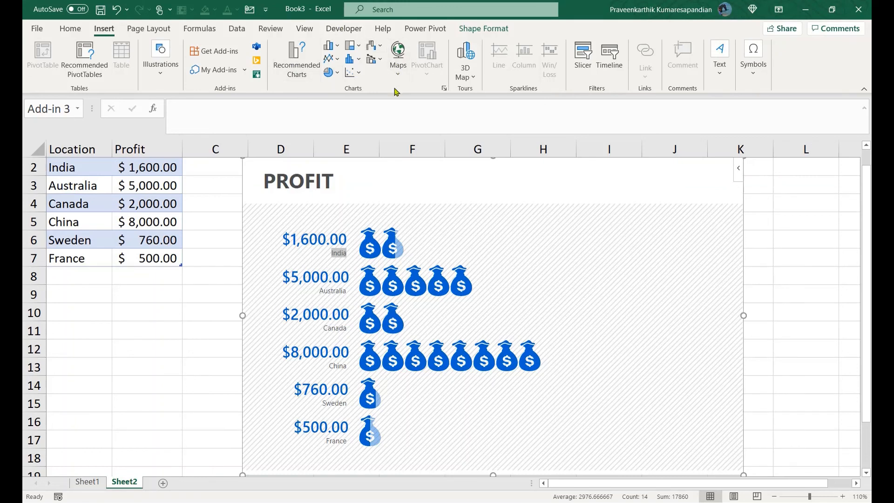
click(738, 168)
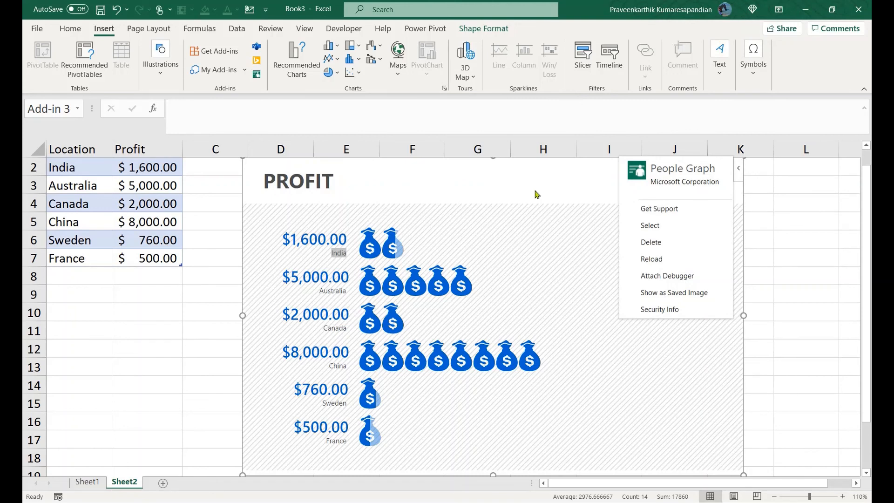
click(574, 191)
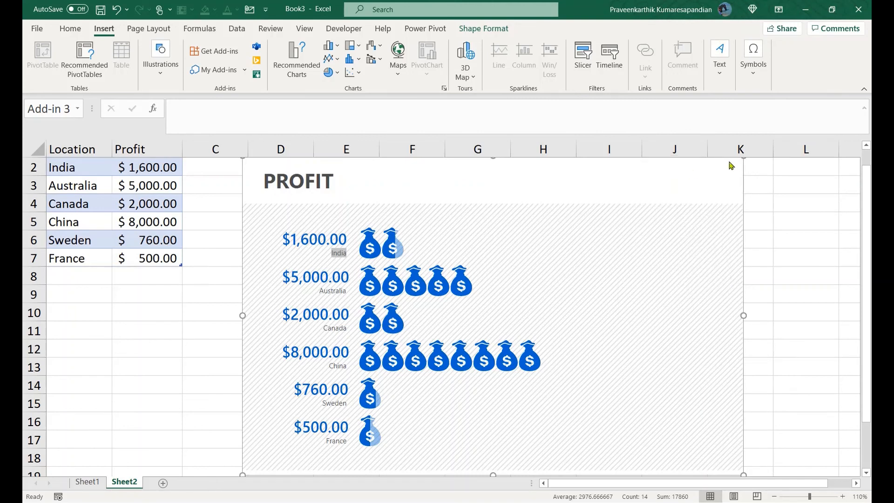
mouse_move(740, 170)
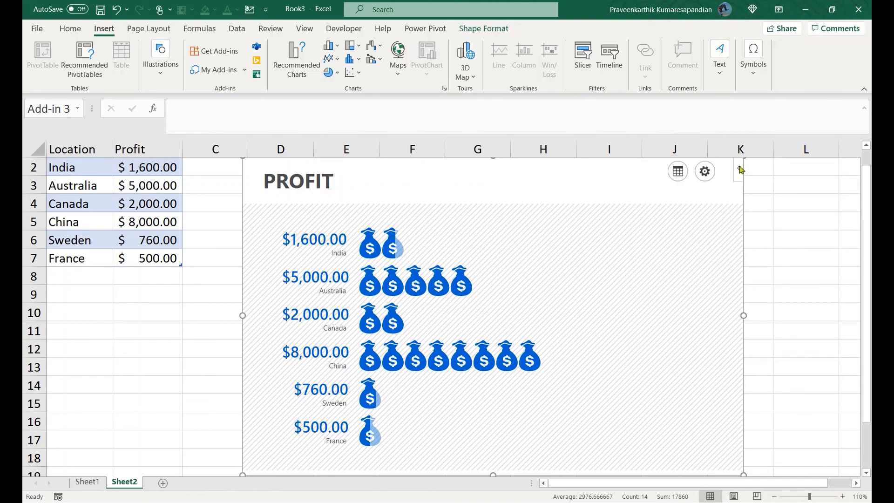
click(741, 170)
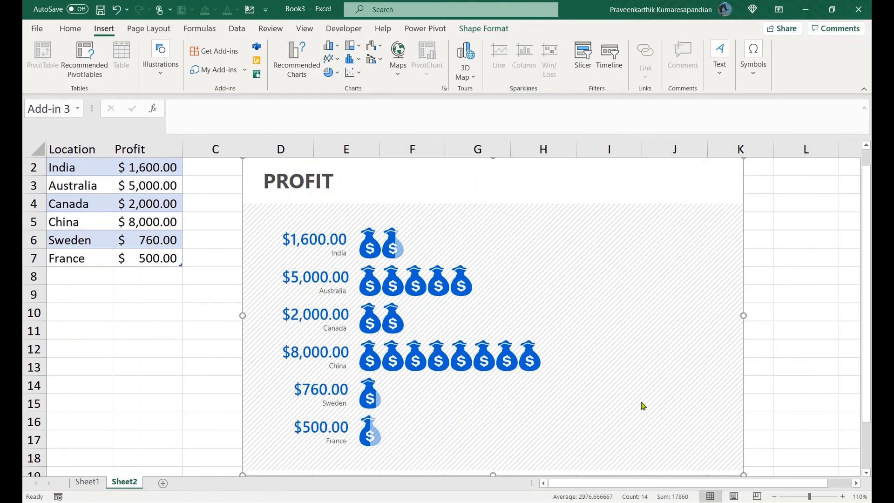
click(83, 482)
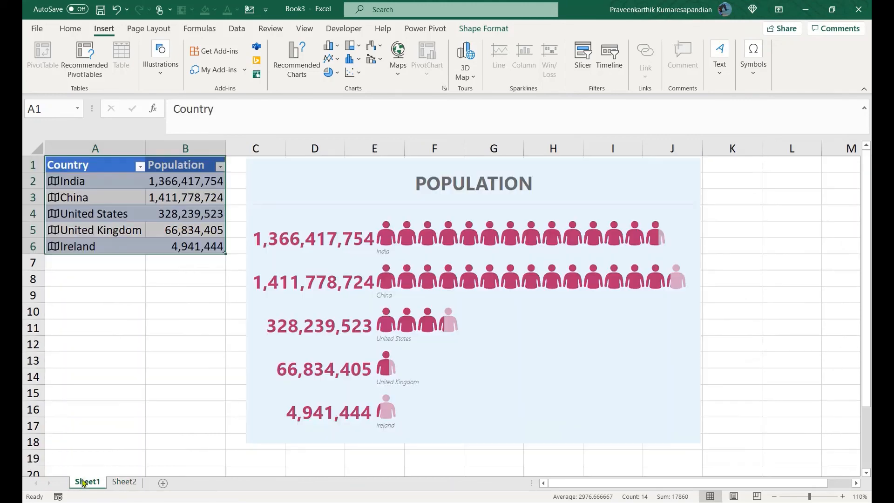